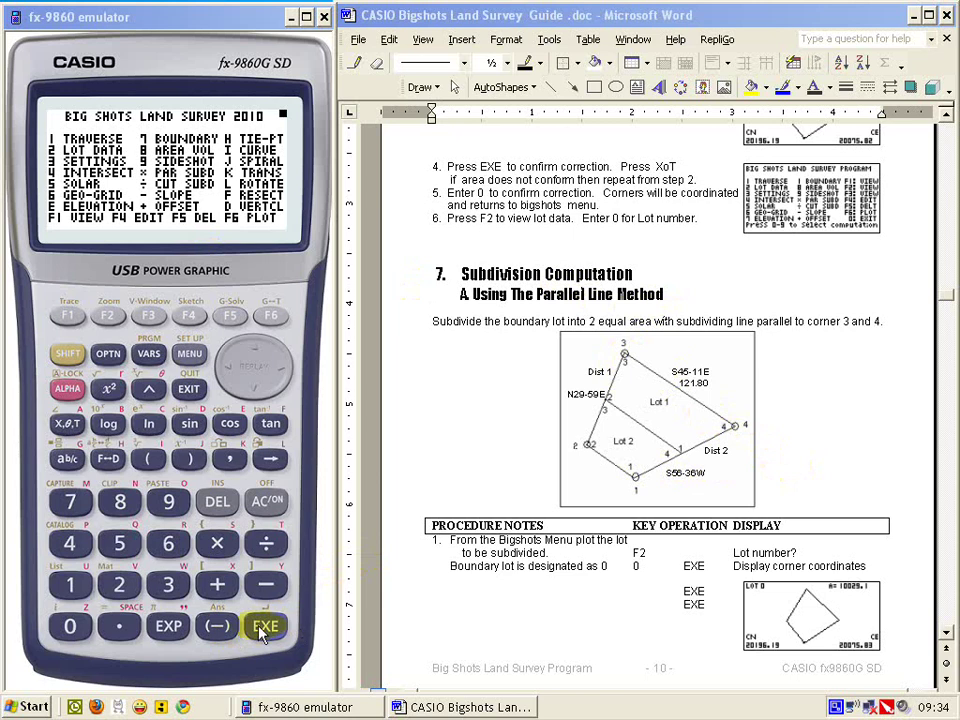
# Step: Choose VIEW (F2) in the Big Shots menu to bring up the Lot Number? prompt
pyautogui.click(108, 317)
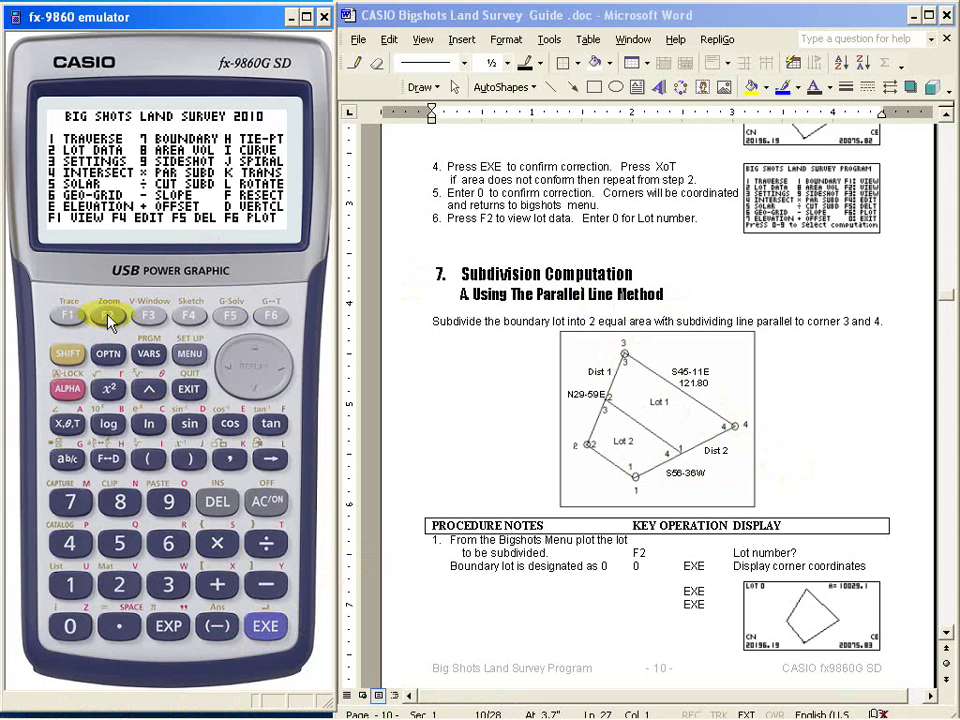
# Step: List lot 0's corner coordinates and plot it, showing area 10028.99
pyautogui.click(72, 628)
pyautogui.click(263, 628)
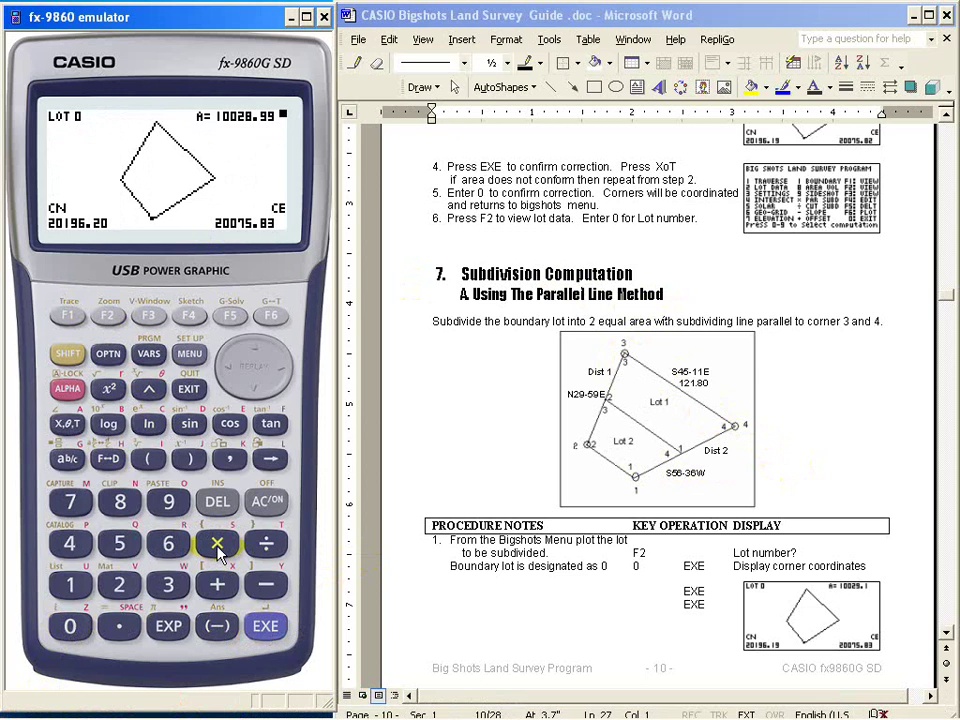
# Step: Inverse from corner 3 to corner 4, getting azimuth 314°48'49" and distance 121.807
pyautogui.click(169, 585)
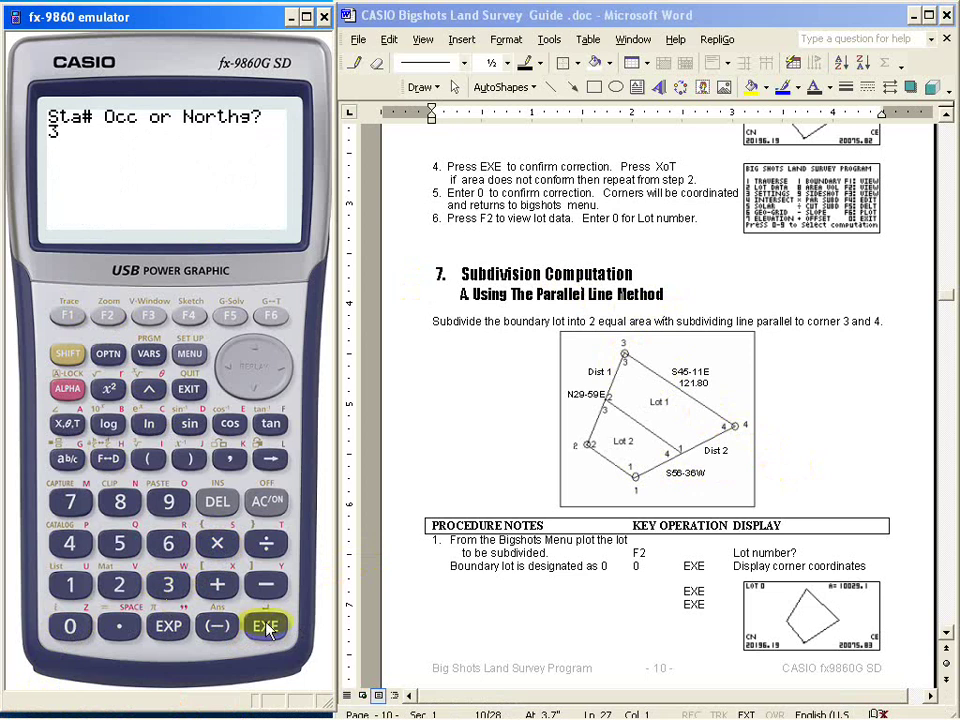
pyautogui.click(265, 626)
pyautogui.click(70, 545)
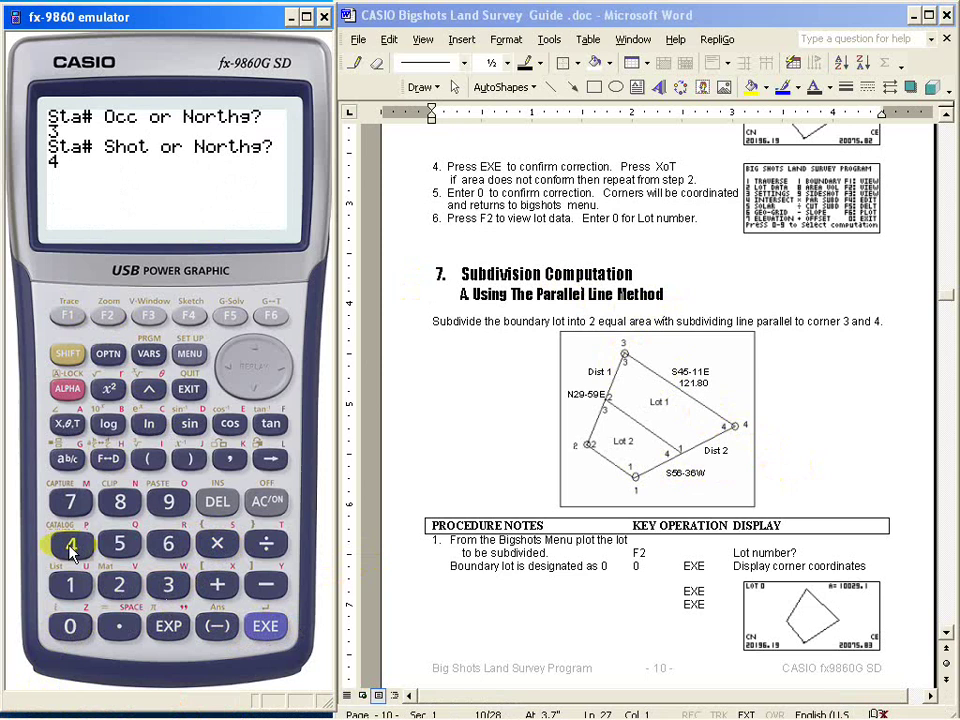
pyautogui.click(266, 627)
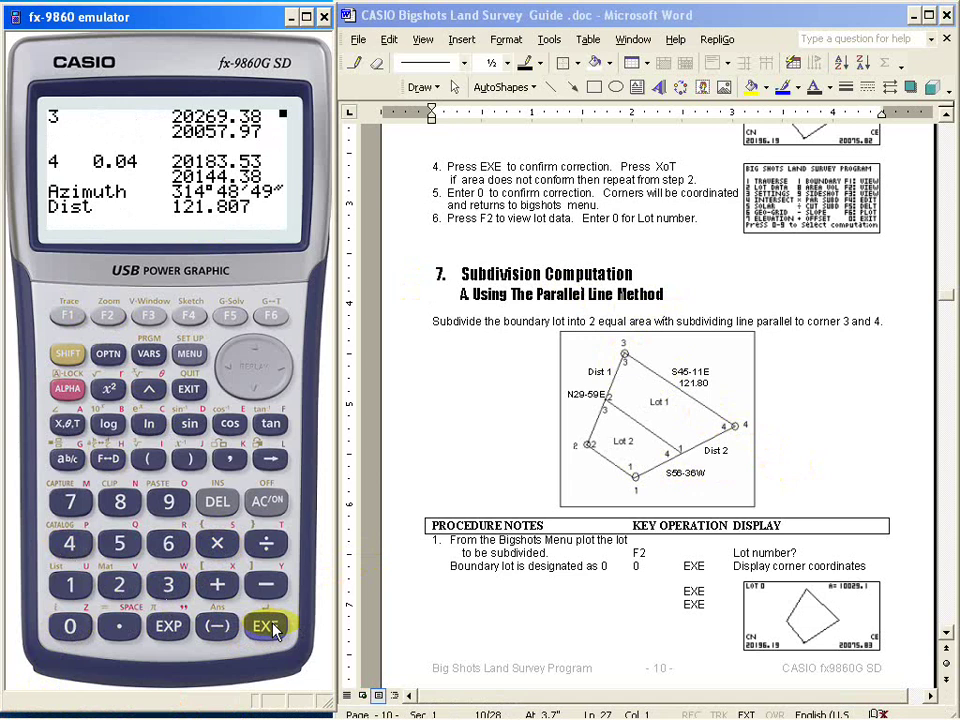
pyautogui.click(267, 627)
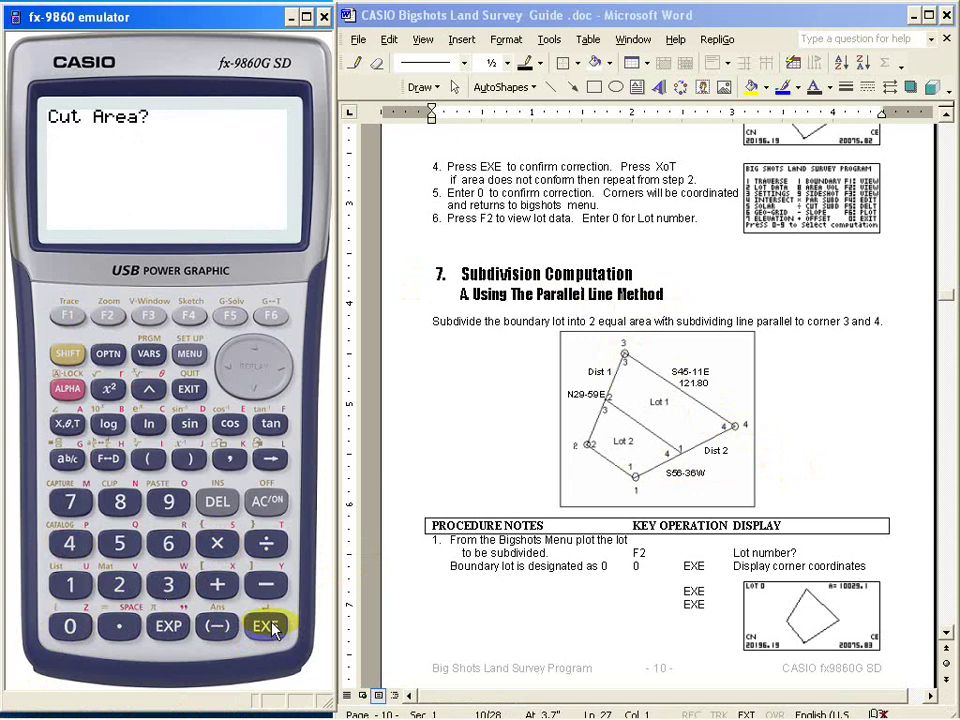
# Step: Enter a cut area of 5000
pyautogui.click(118, 541)
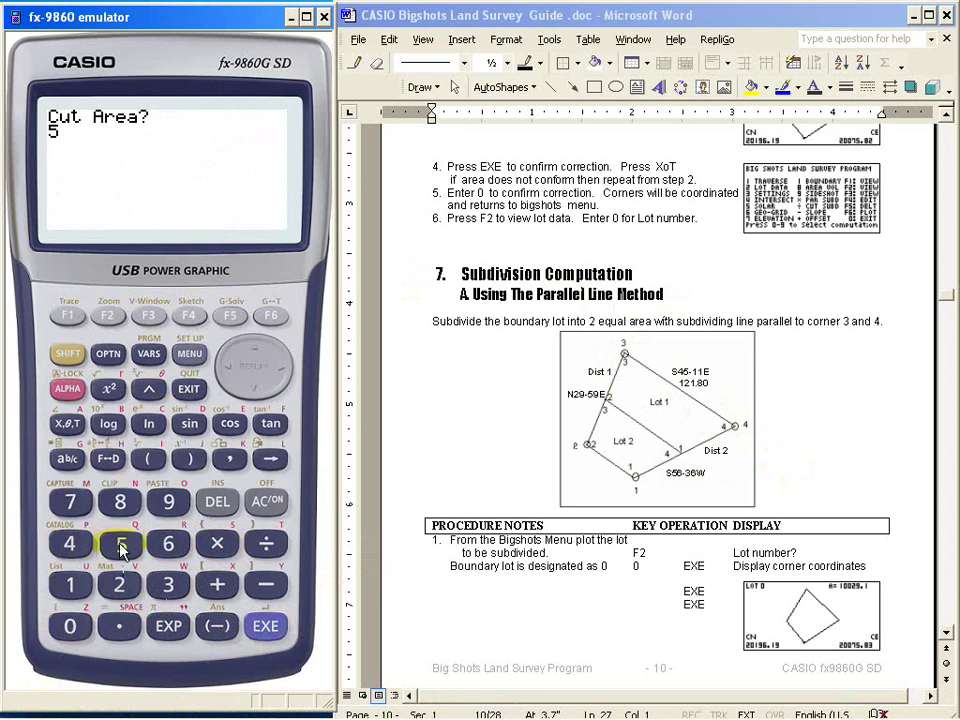
pyautogui.click(69, 627)
pyautogui.click(69, 627)
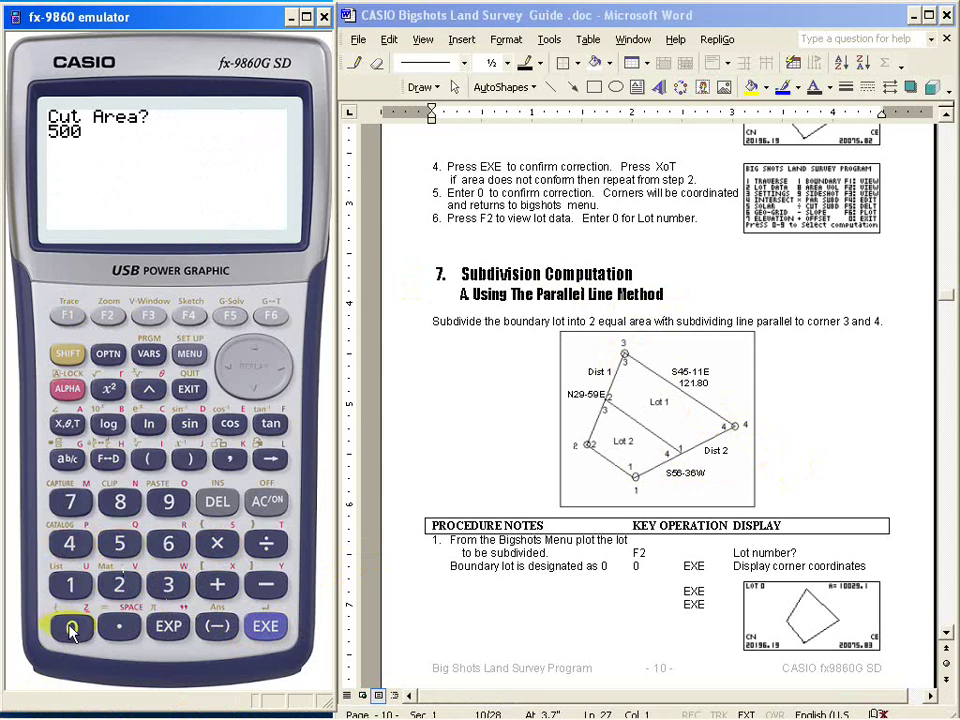
pyautogui.click(70, 628)
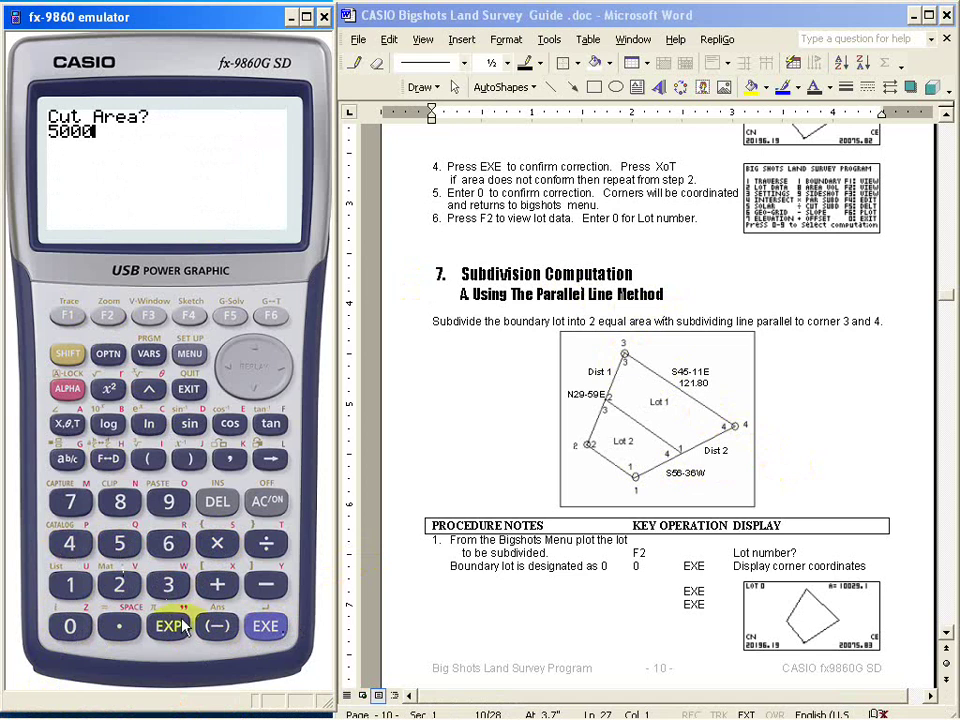
pyautogui.click(266, 626)
pyautogui.click(270, 633)
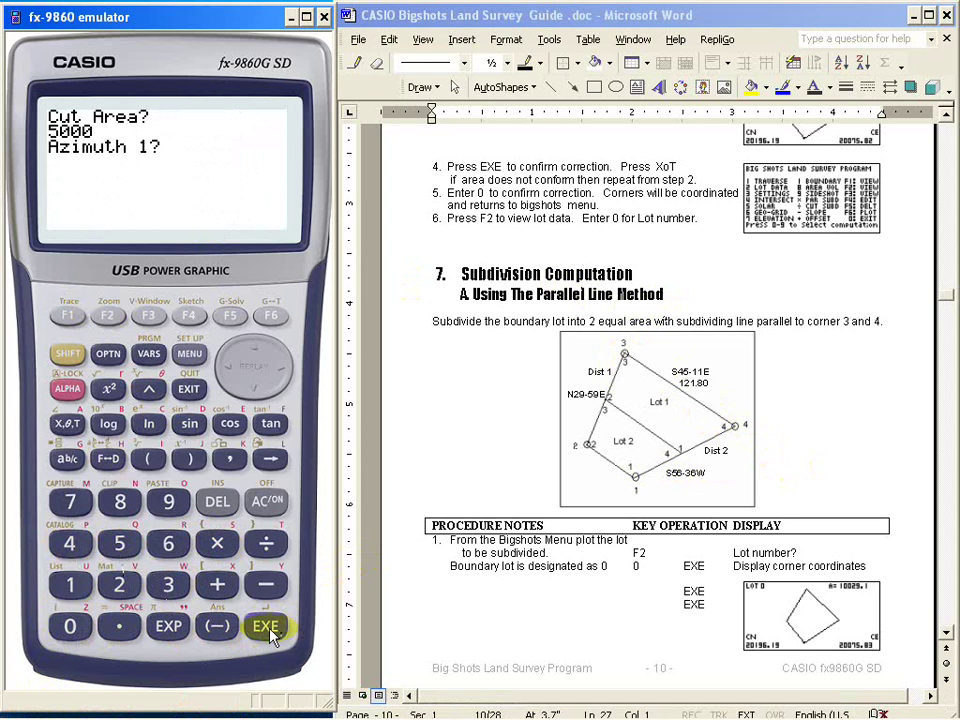
# Step: Enter side azimuths 29.59 and 56.36 to compute the cut, giving chord 100.51
pyautogui.click(121, 590)
pyautogui.click(169, 502)
pyautogui.click(119, 626)
pyautogui.click(120, 550)
pyautogui.click(169, 502)
pyautogui.click(266, 628)
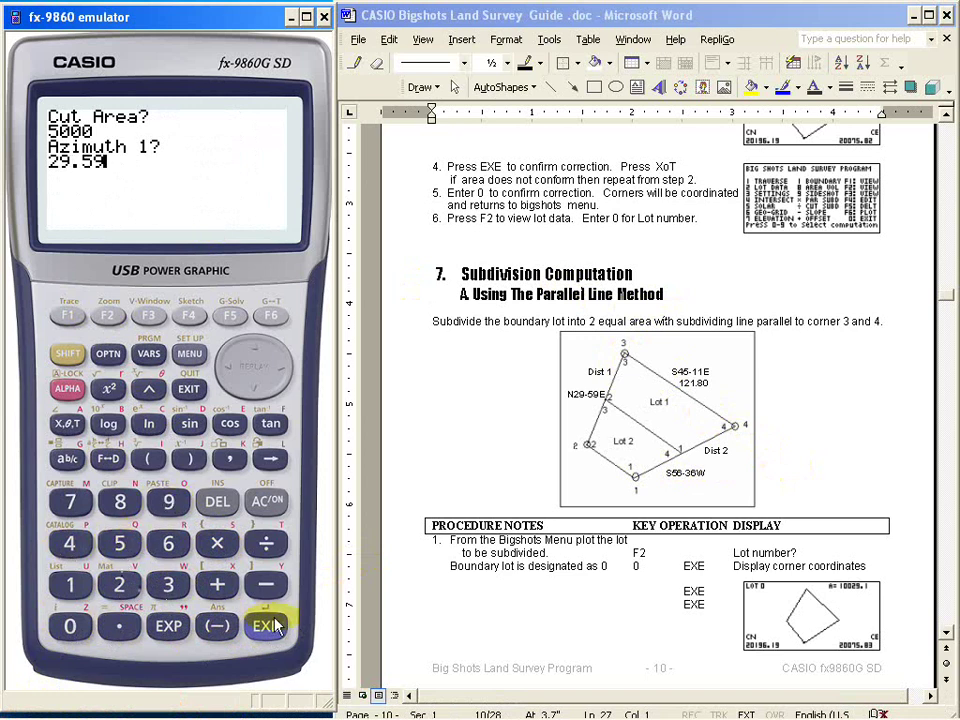
pyautogui.click(119, 548)
pyautogui.click(168, 543)
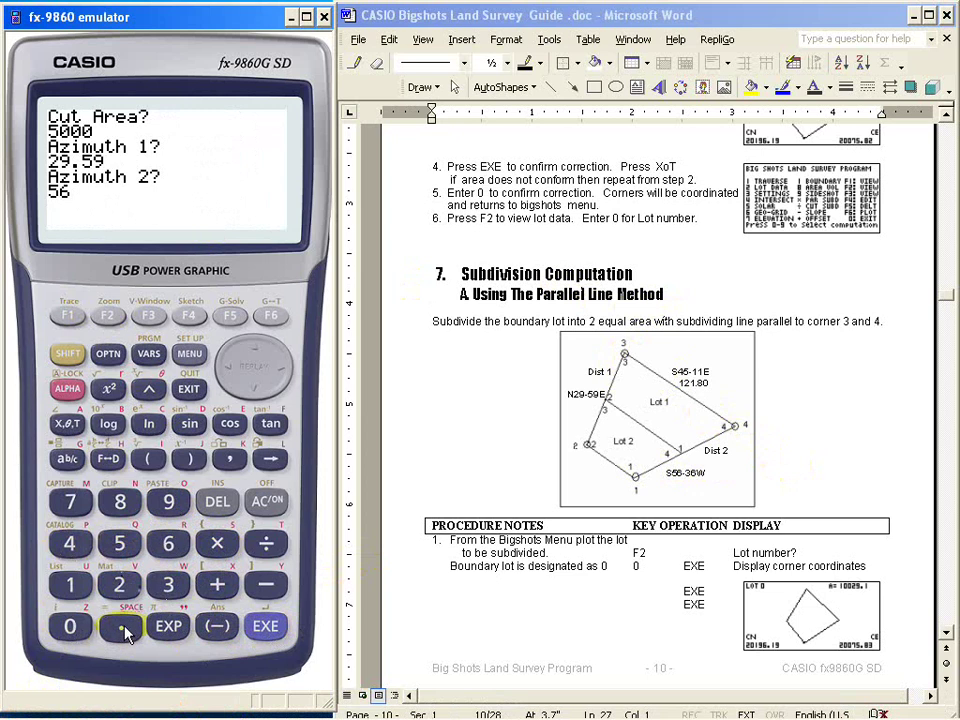
pyautogui.click(119, 626)
pyautogui.click(168, 585)
pyautogui.click(168, 543)
pyautogui.click(266, 628)
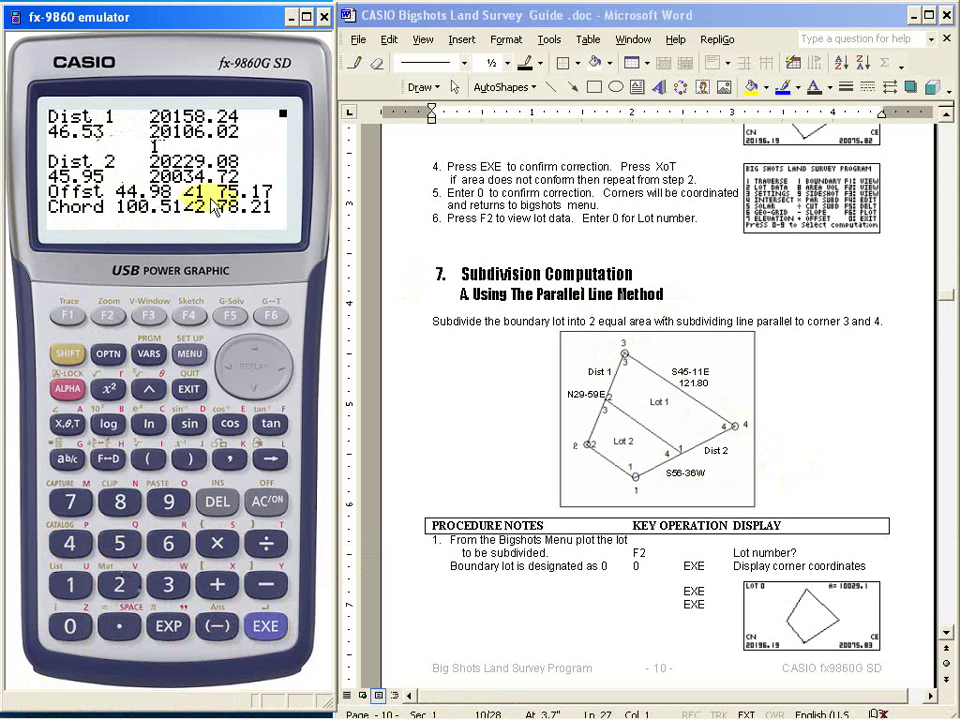
# Step: Plot the boundary lot and draw the parallel cut line across it
pyautogui.click(266, 627)
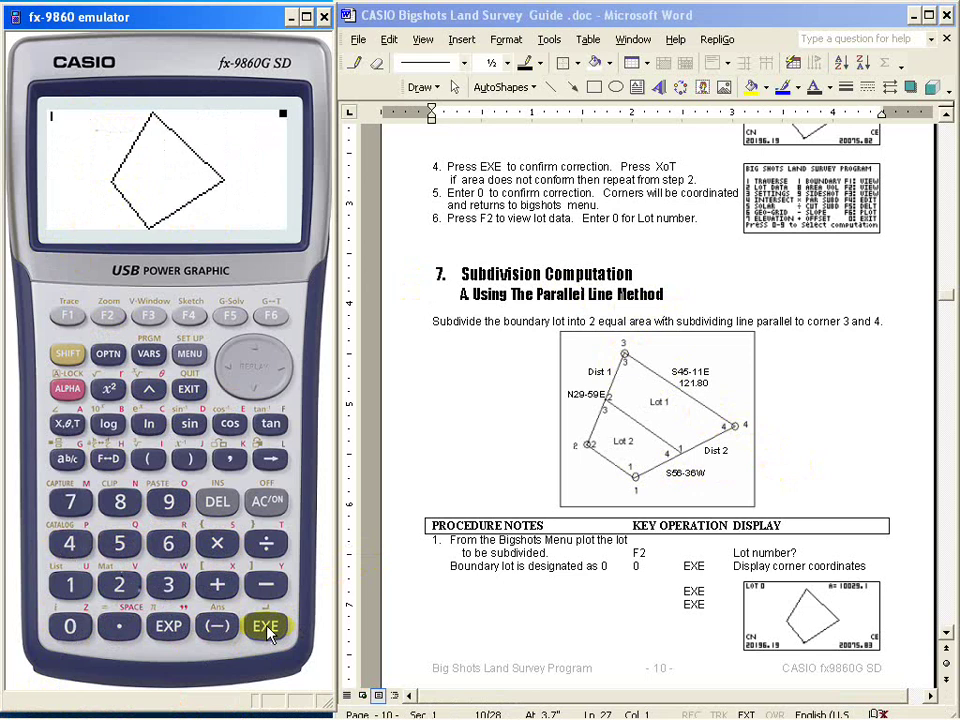
pyautogui.click(266, 627)
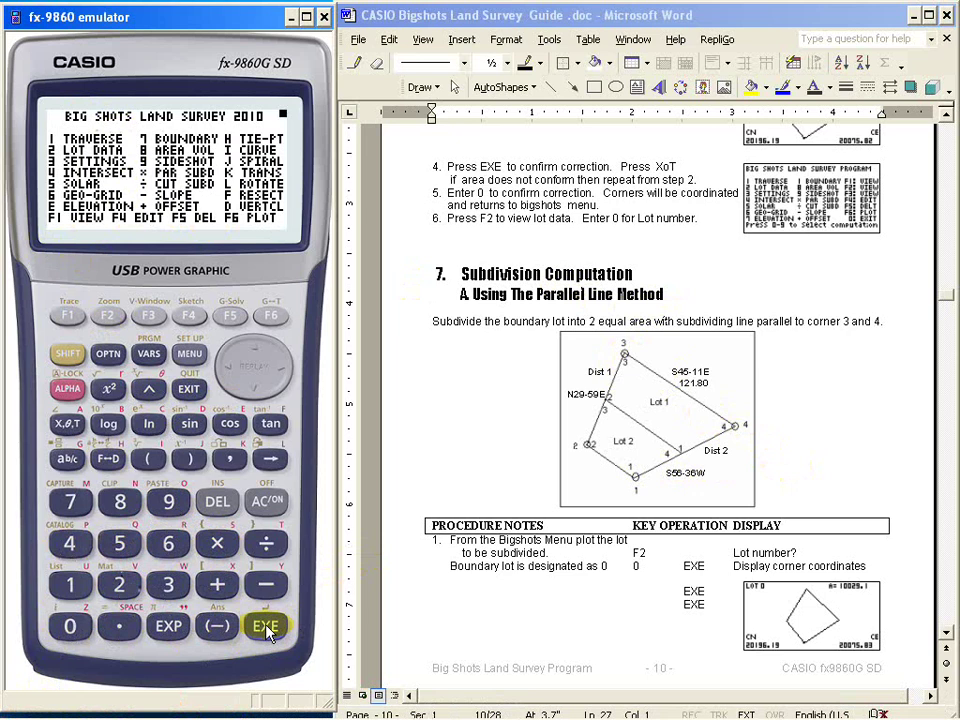
# Step: Restart the parallel subdivision with occupied station 3 and shot station 4
pyautogui.click(168, 586)
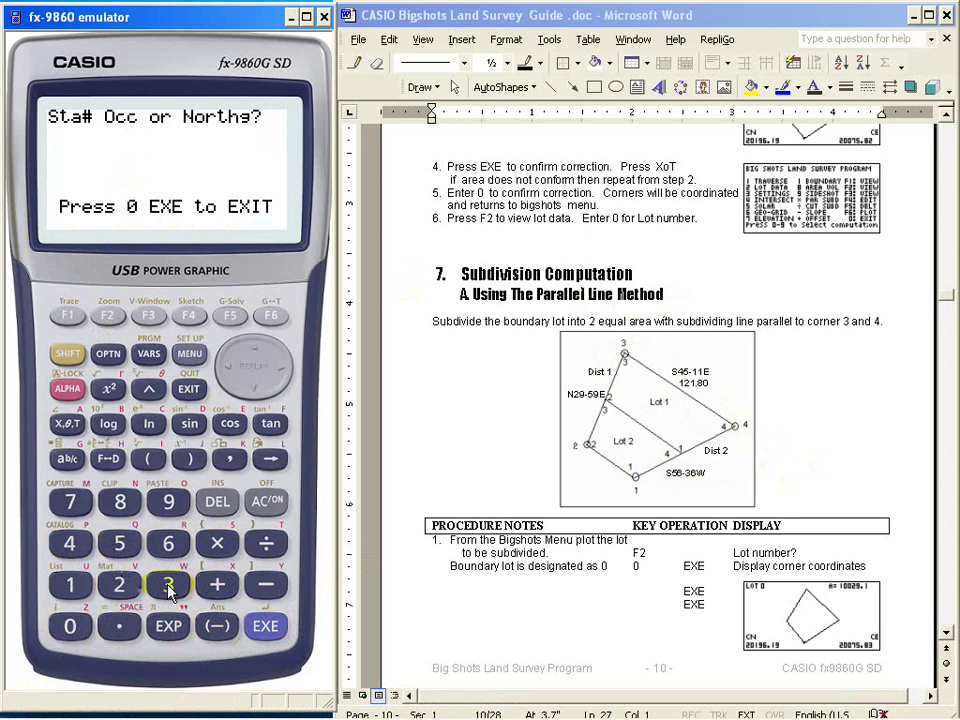
pyautogui.click(168, 588)
pyautogui.click(265, 626)
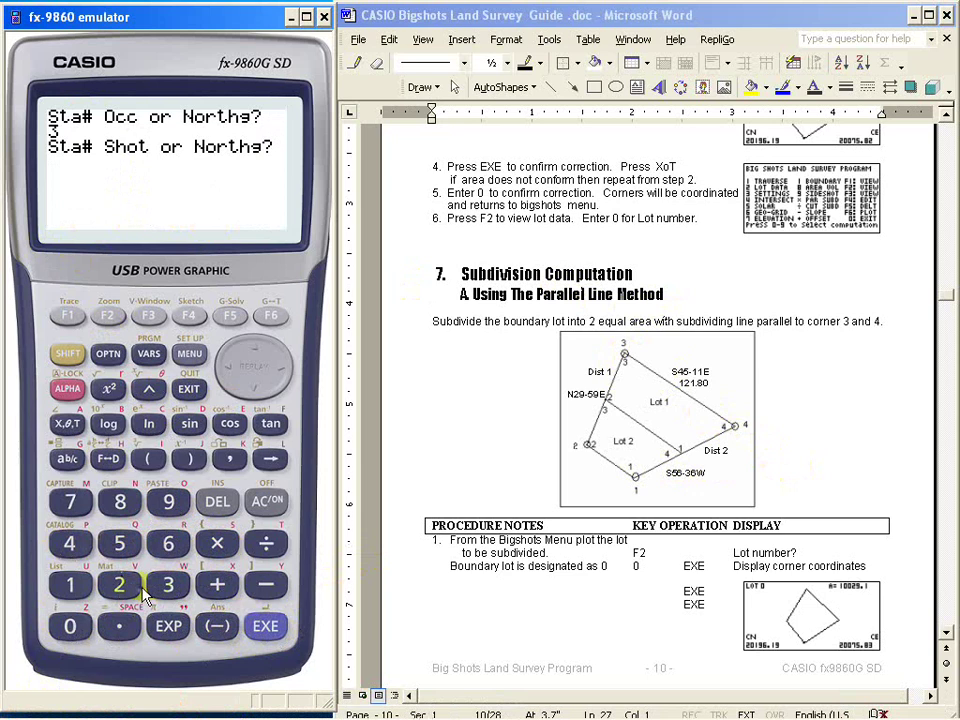
pyautogui.click(72, 543)
pyautogui.click(264, 627)
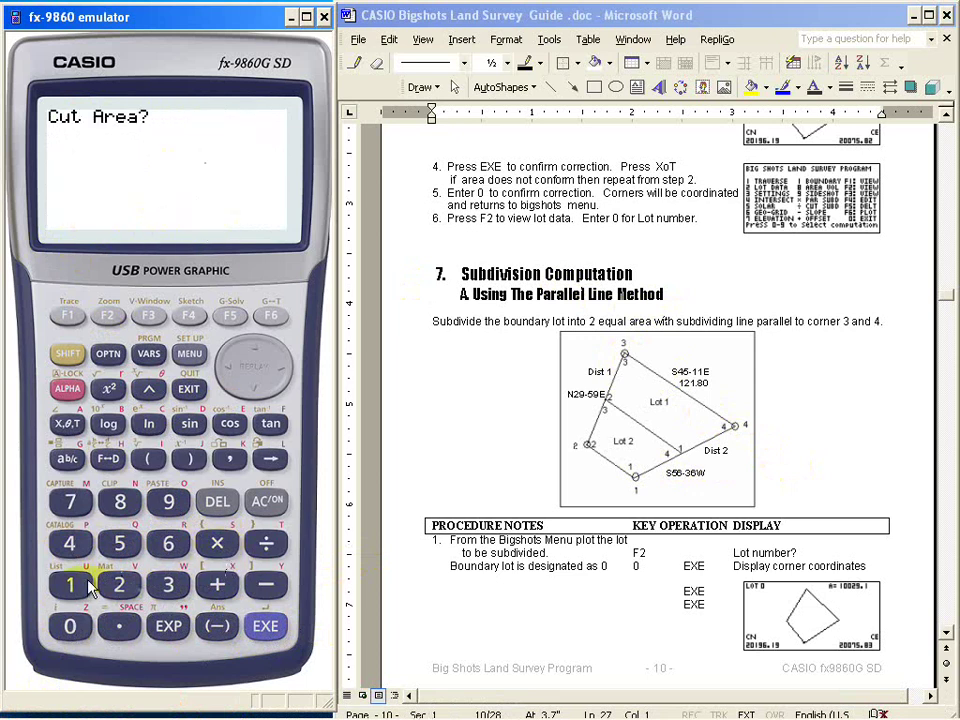
# Step: Enter a cut area of 2500
pyautogui.click(119, 585)
pyautogui.click(119, 543)
pyautogui.click(72, 627)
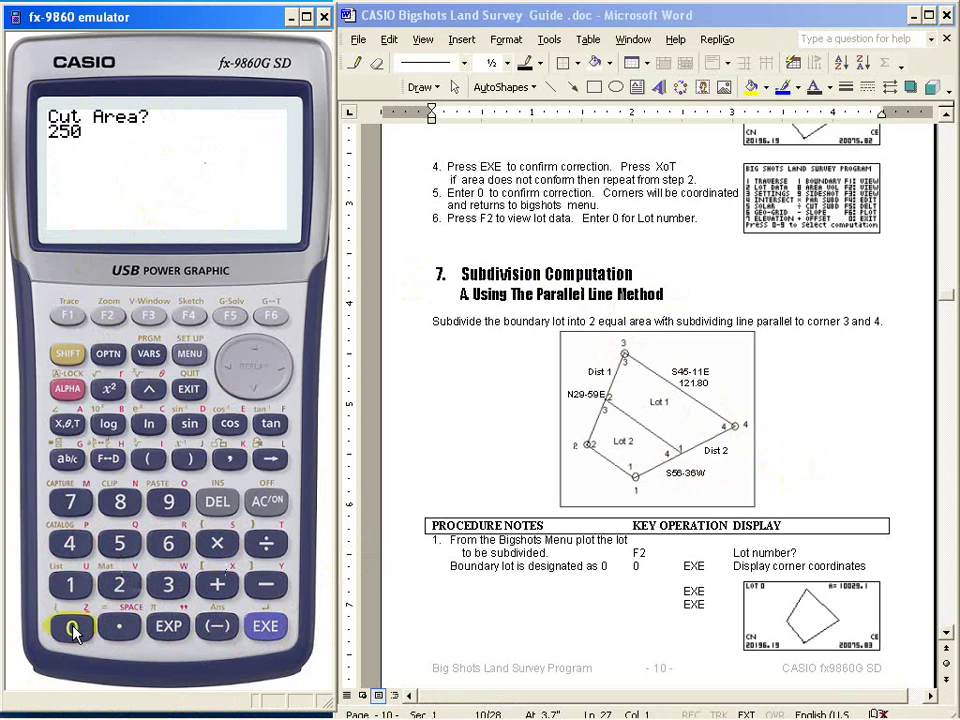
pyautogui.click(72, 627)
pyautogui.click(264, 626)
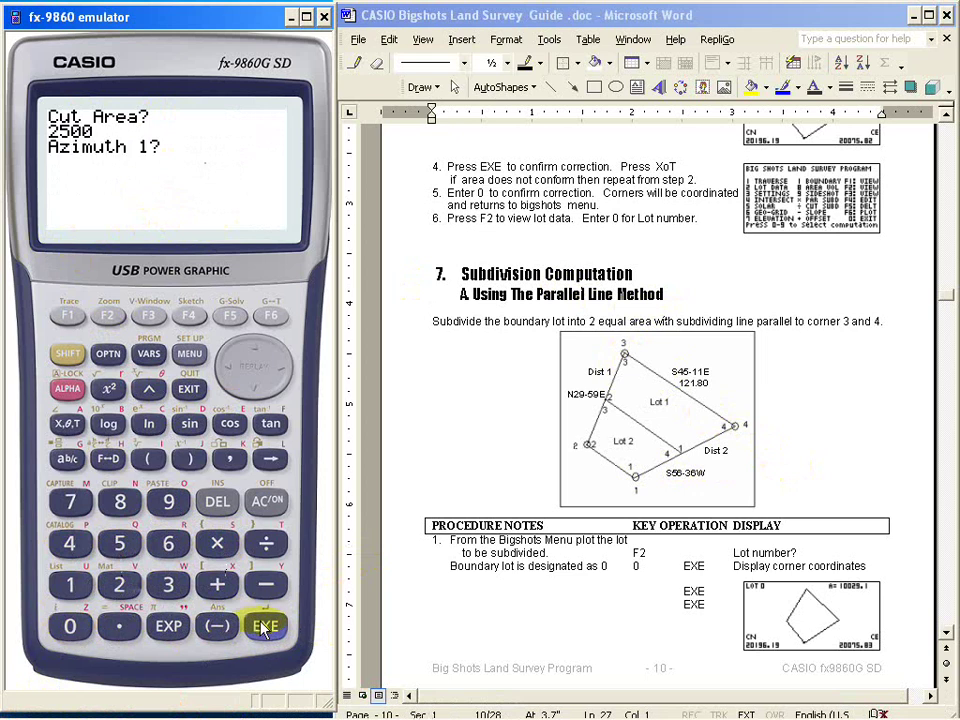
# Step: Enter azimuths 29.59 and 56.36, yielding offset 26.53 and chord 87.95
pyautogui.click(119, 585)
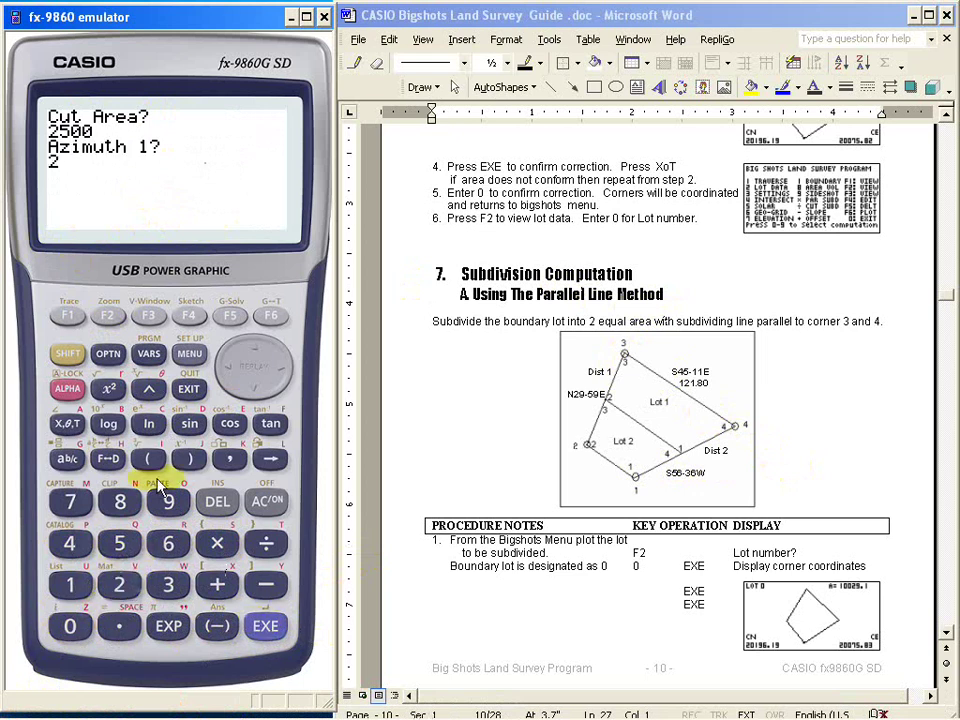
pyautogui.click(168, 501)
pyautogui.click(119, 626)
pyautogui.click(119, 543)
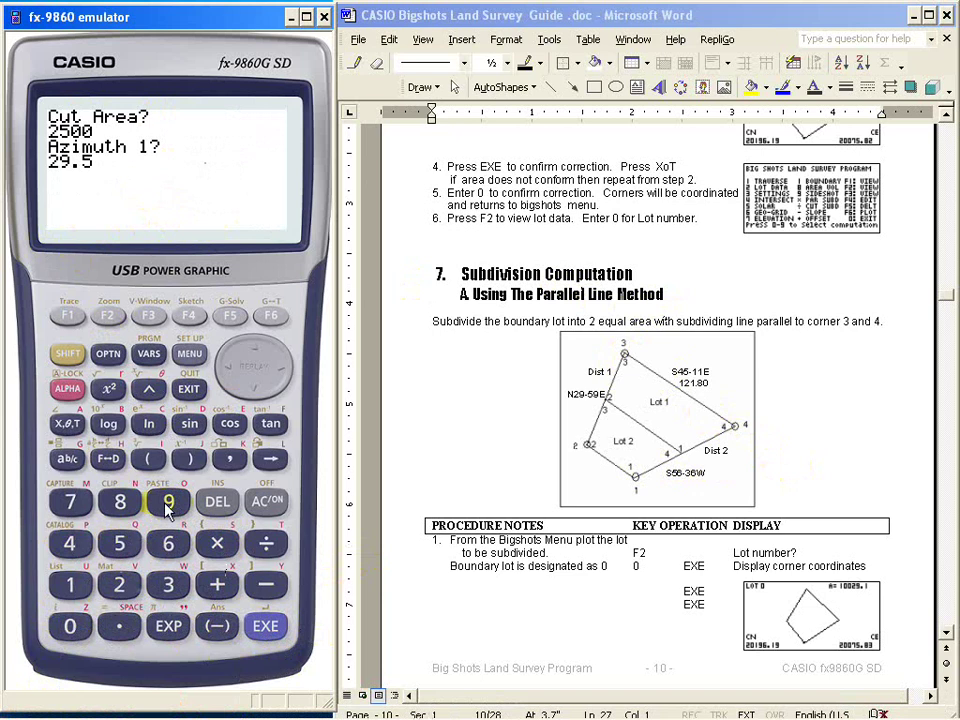
pyautogui.click(168, 501)
pyautogui.click(264, 626)
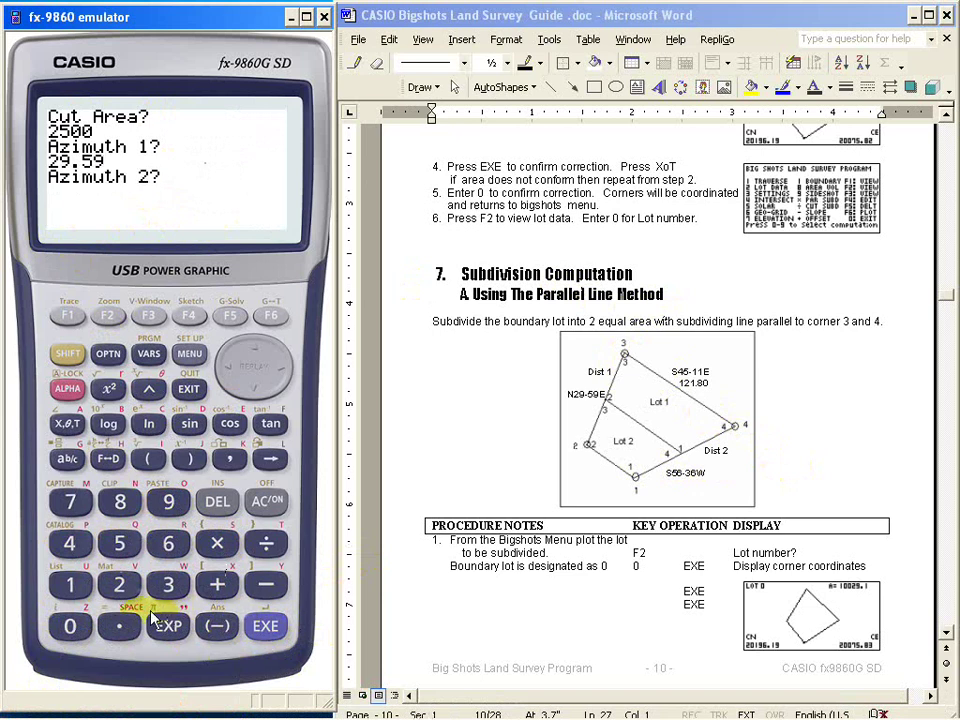
pyautogui.click(119, 543)
pyautogui.click(168, 545)
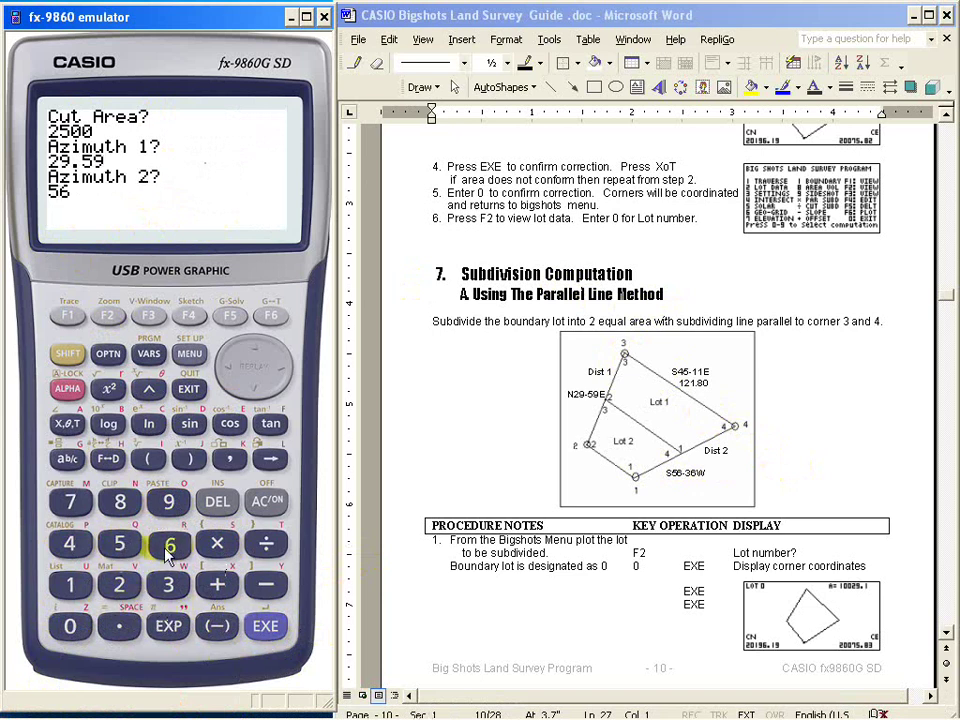
pyautogui.click(119, 626)
pyautogui.click(168, 584)
pyautogui.click(168, 543)
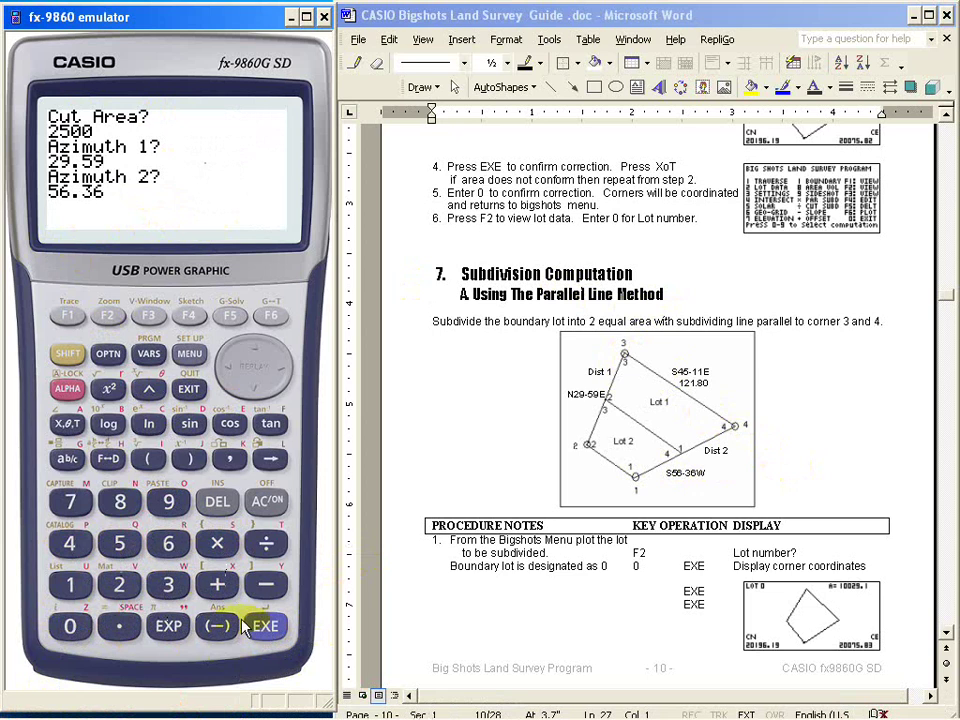
pyautogui.click(264, 626)
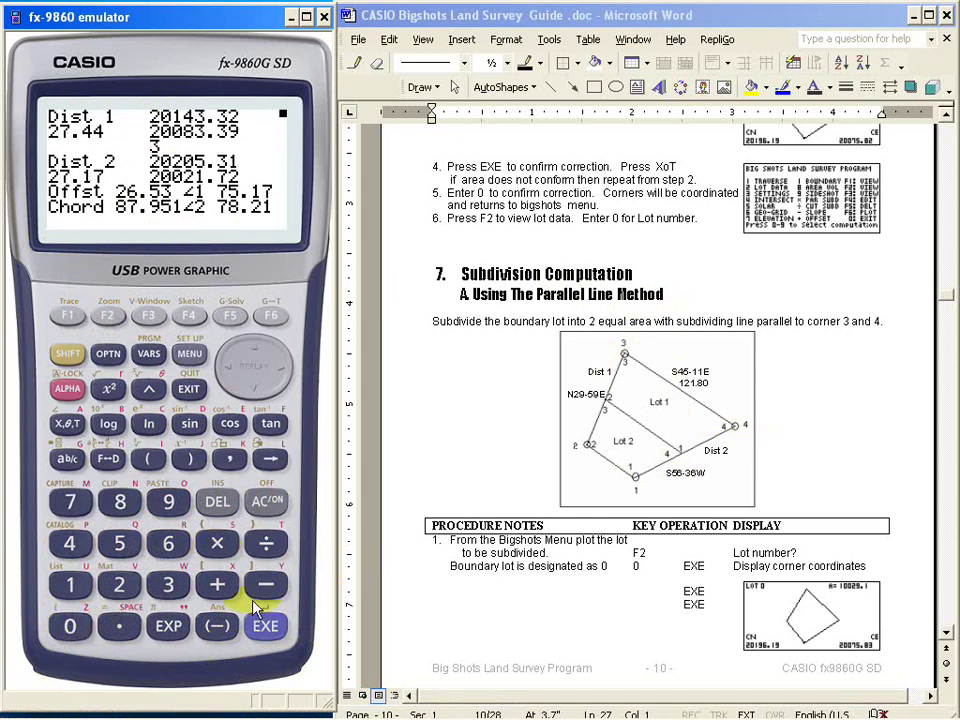
# Step: Plot the lot with its new cut lines, then exit to the Big Shots main menu
pyautogui.click(274, 634)
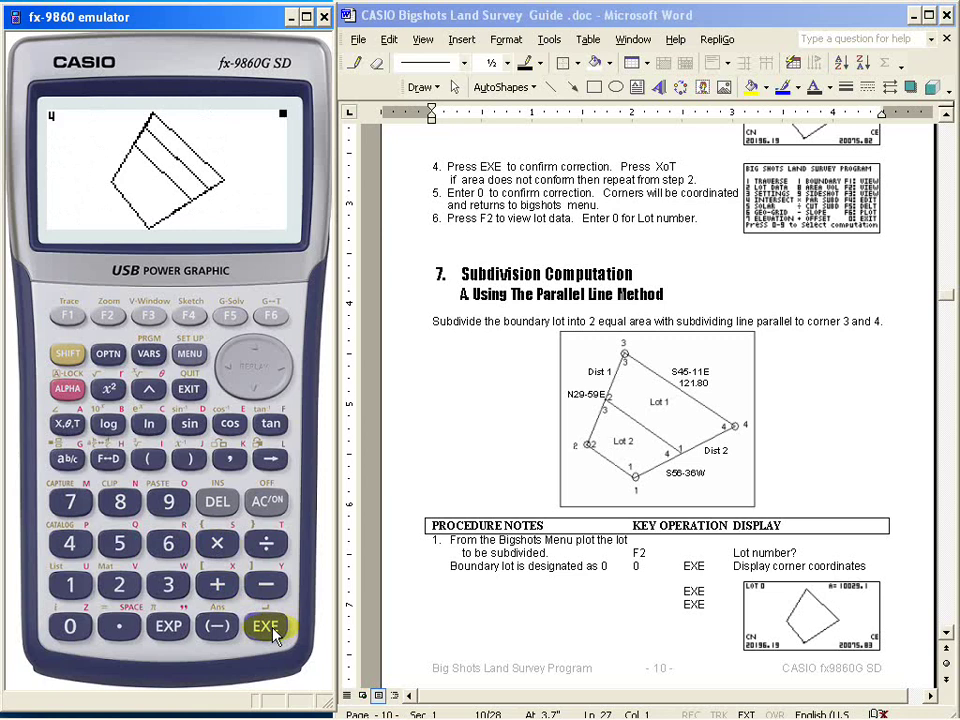
pyautogui.moveTo(297, 705)
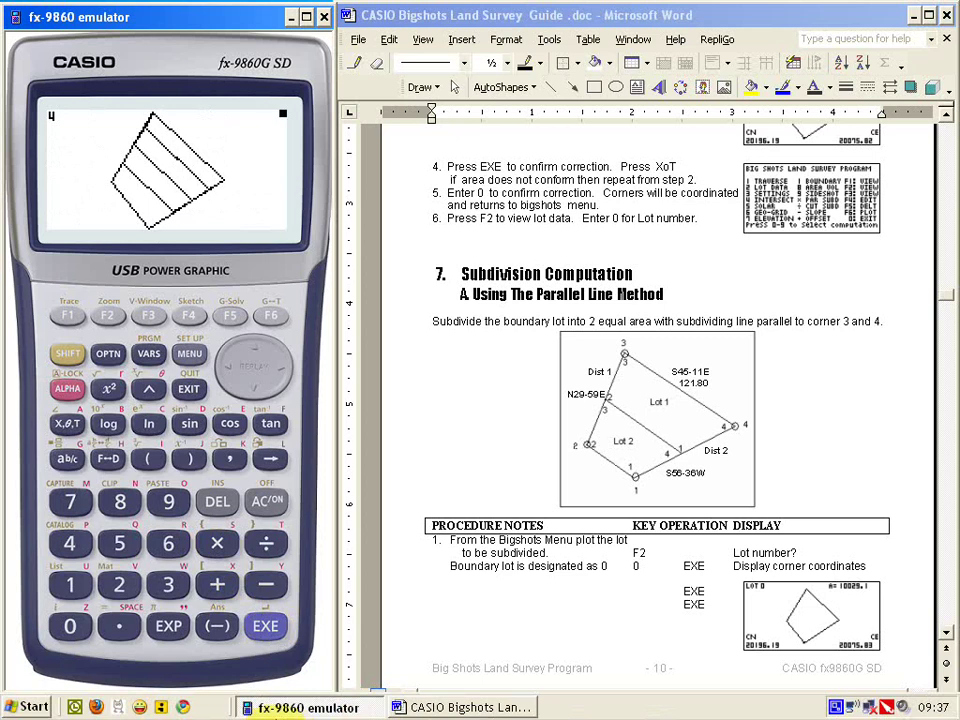
pyautogui.click(266, 627)
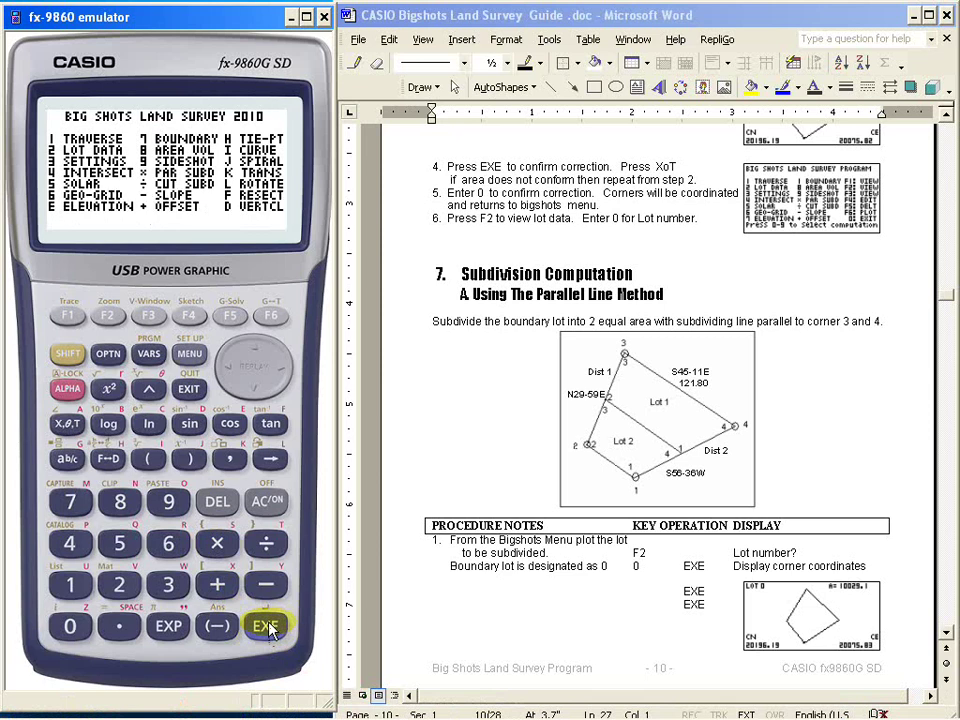
# Step: Start PAR SUBD and enter an area of 5014.5
pyautogui.click(218, 543)
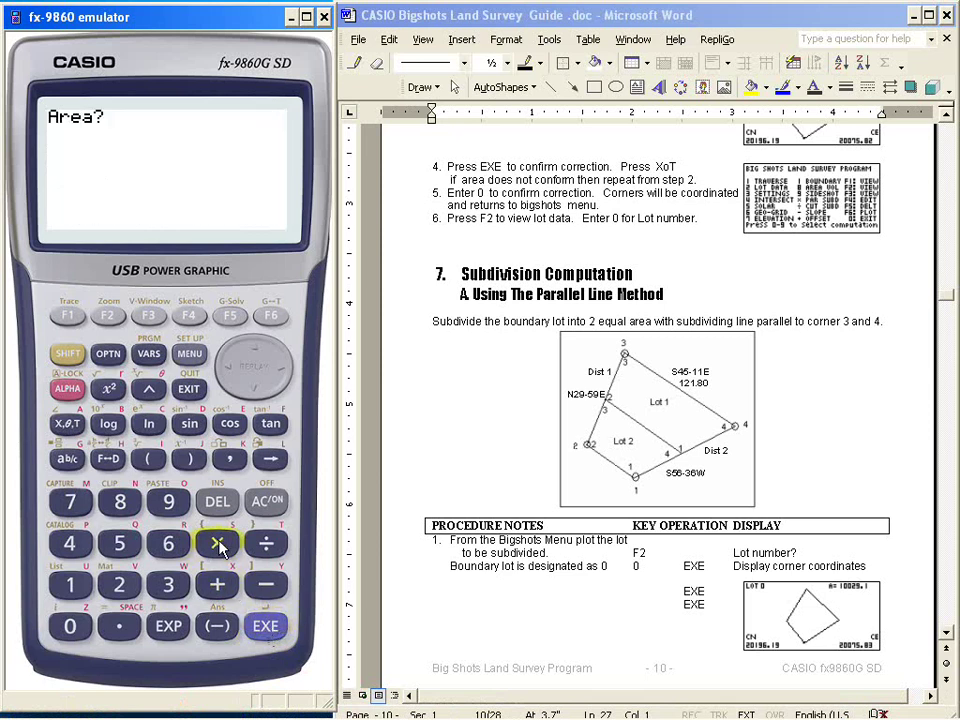
pyautogui.click(119, 548)
pyautogui.click(70, 624)
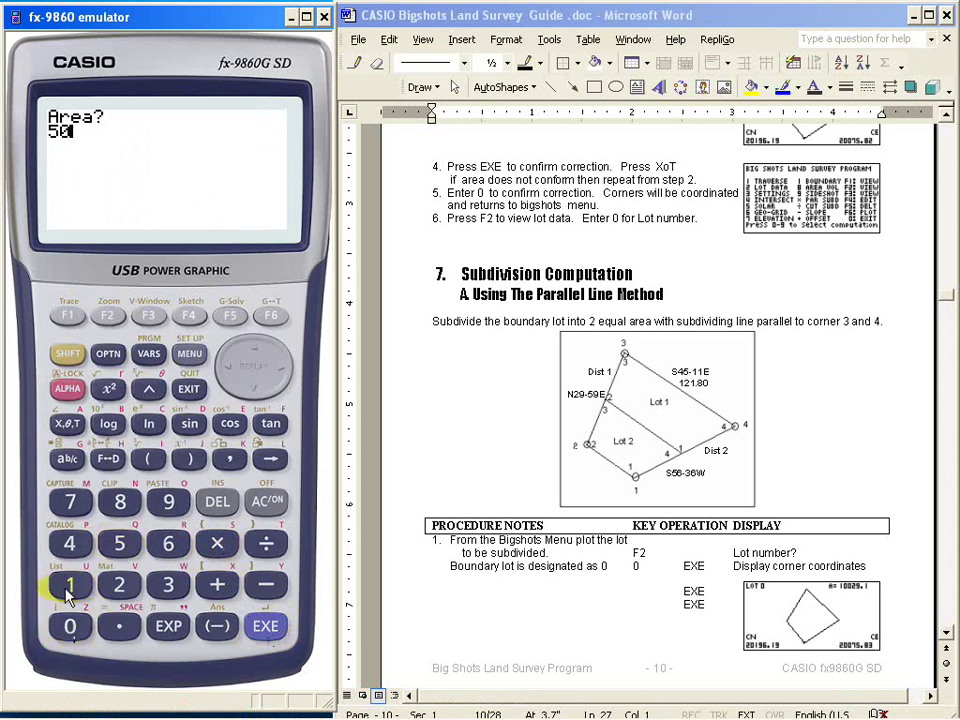
pyautogui.click(70, 585)
pyautogui.click(70, 543)
pyautogui.click(119, 626)
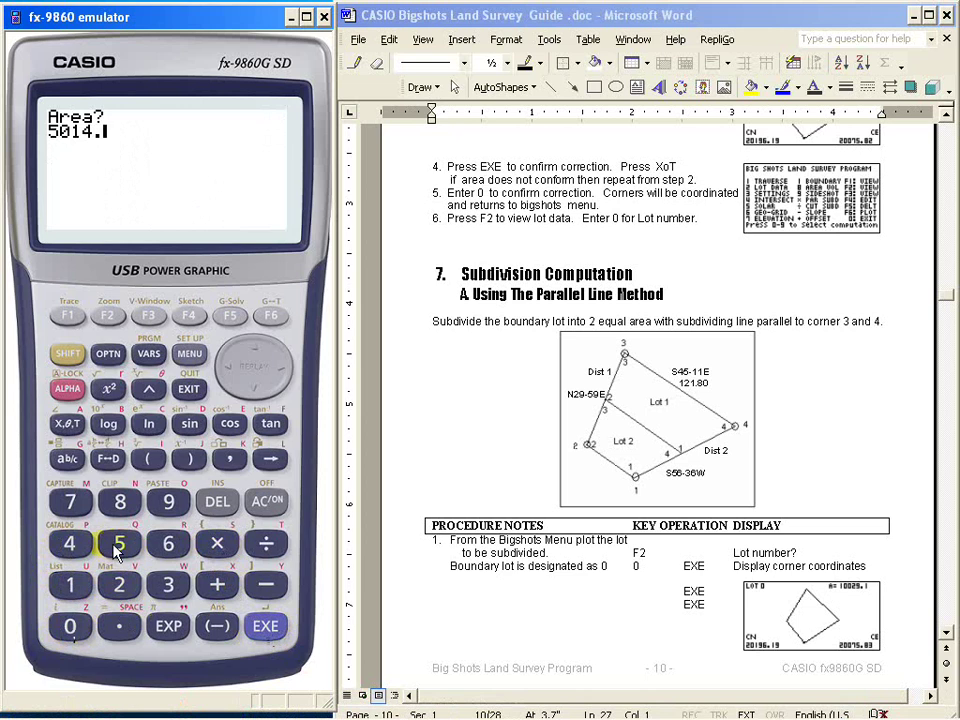
pyautogui.click(119, 546)
pyautogui.click(268, 630)
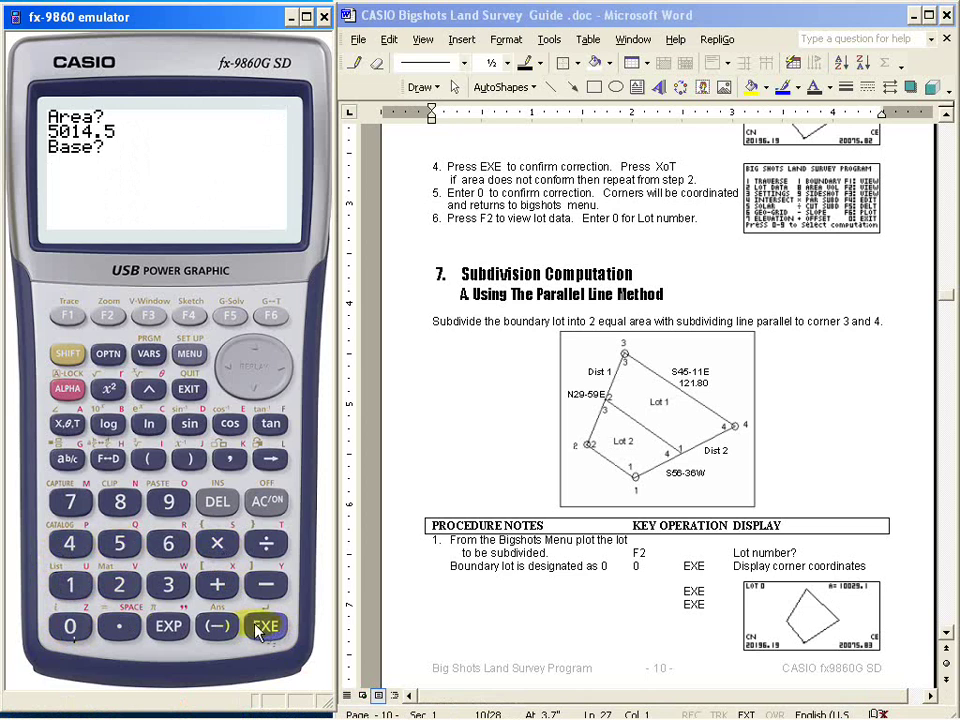
# Step: Enter a base length of 121.80
pyautogui.click(80, 590)
pyautogui.click(119, 585)
pyautogui.click(70, 585)
pyautogui.click(119, 626)
pyautogui.click(118, 500)
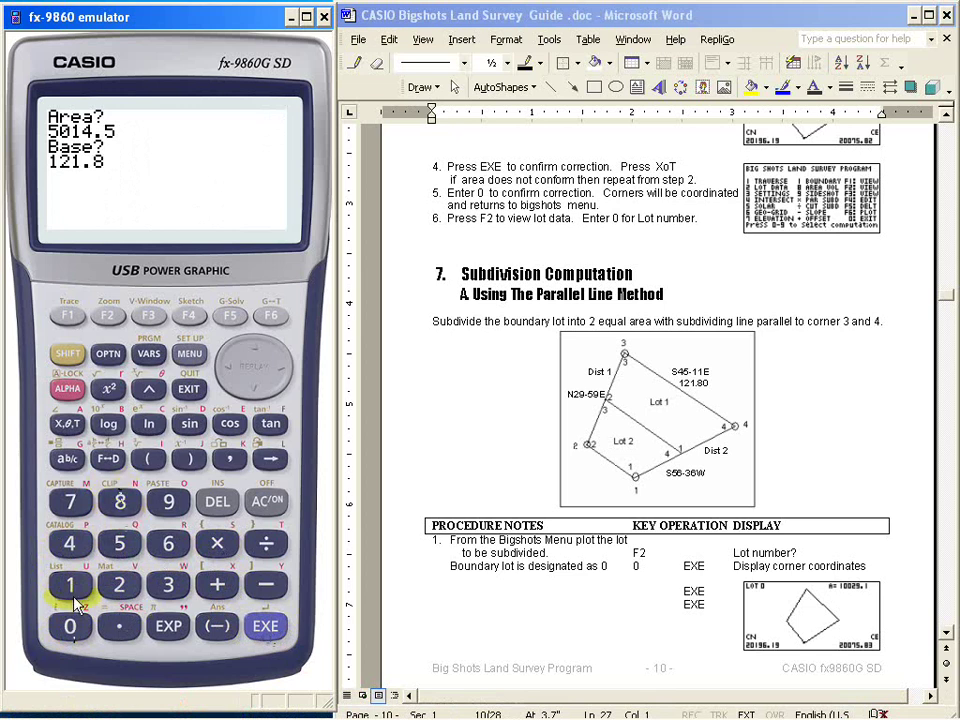
pyautogui.click(70, 624)
pyautogui.click(266, 630)
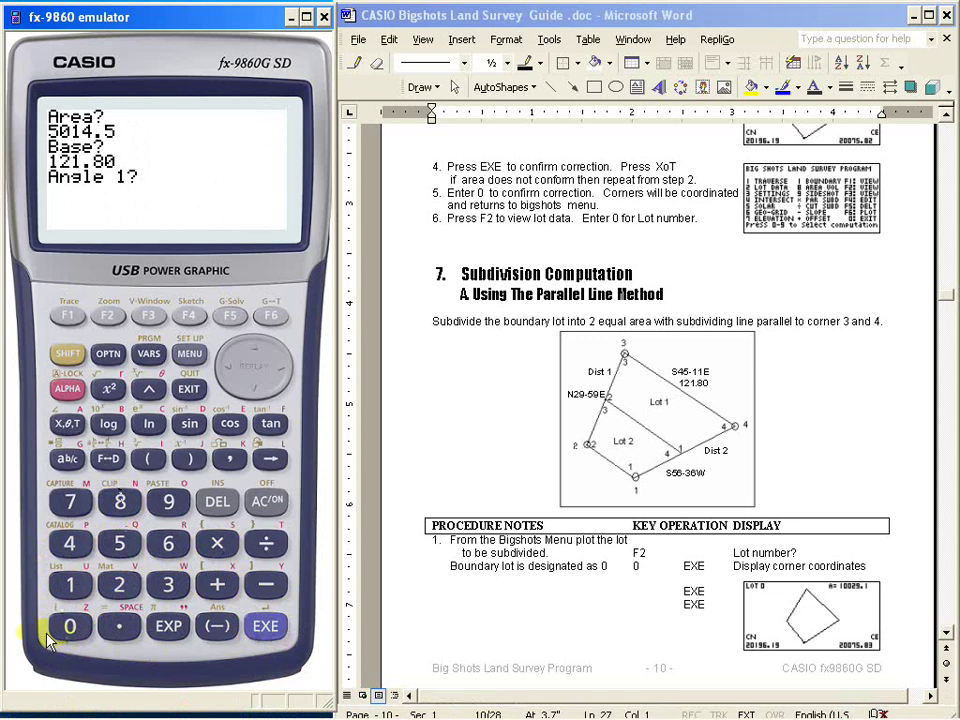
# Step: Enter angles 78.13 and 75.10, yielding offset 45.13 and chord 100.43
pyautogui.click(70, 500)
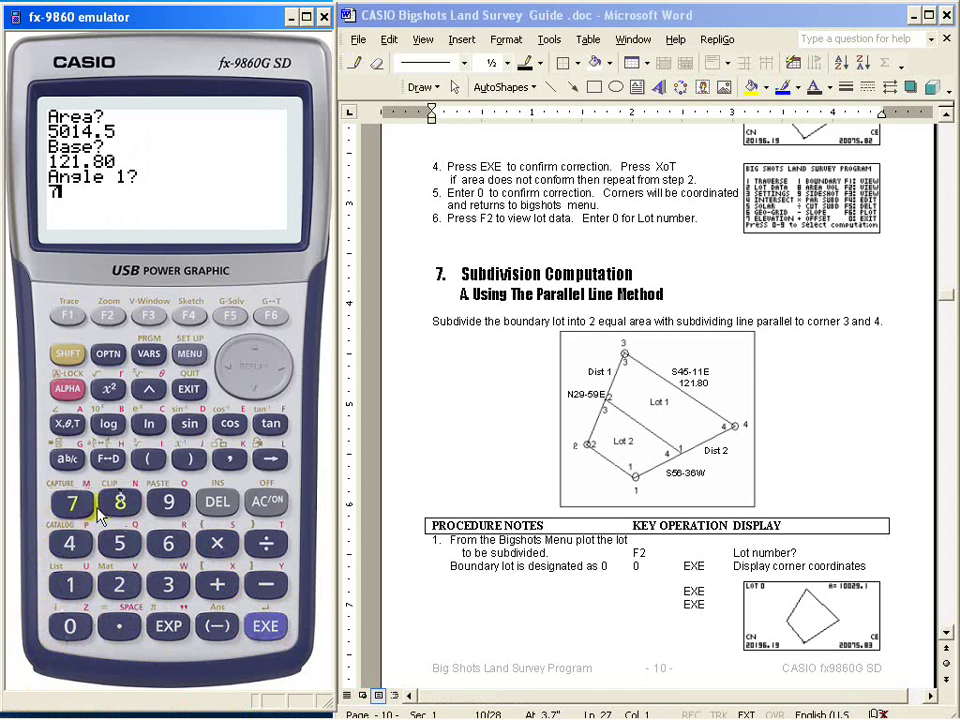
pyautogui.click(120, 500)
pyautogui.click(120, 626)
pyautogui.click(81, 588)
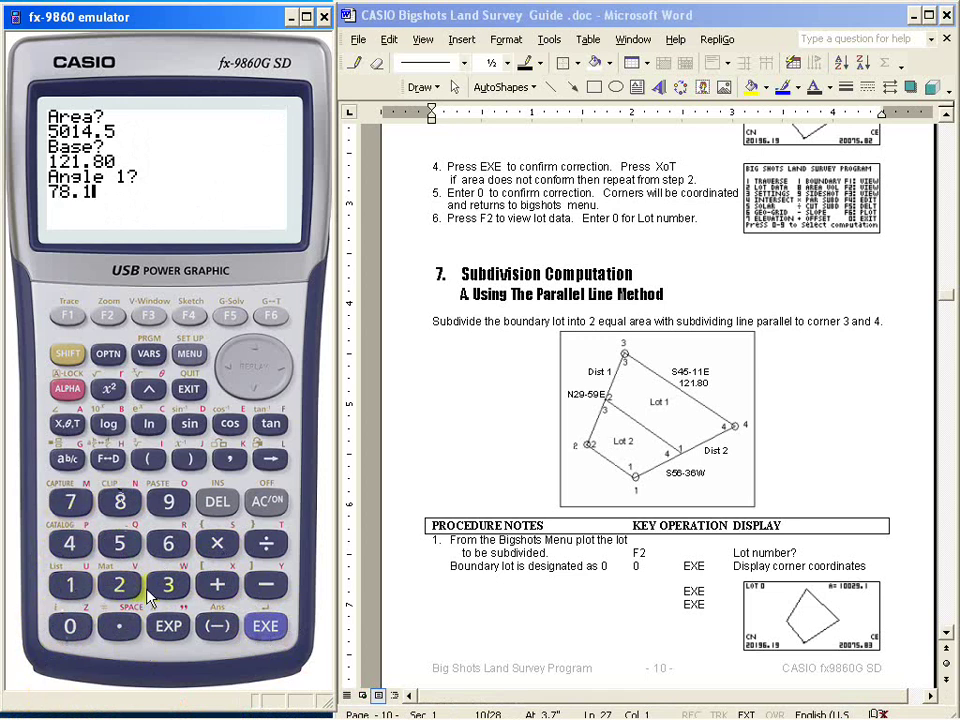
pyautogui.click(165, 588)
pyautogui.click(265, 626)
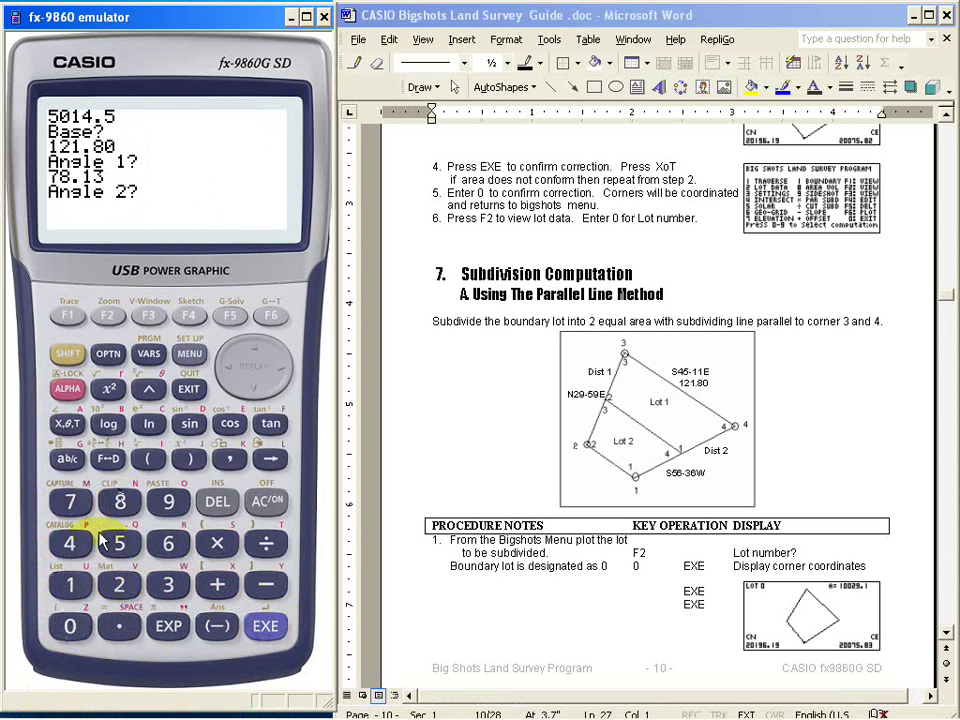
pyautogui.click(70, 502)
pyautogui.click(119, 543)
pyautogui.click(120, 626)
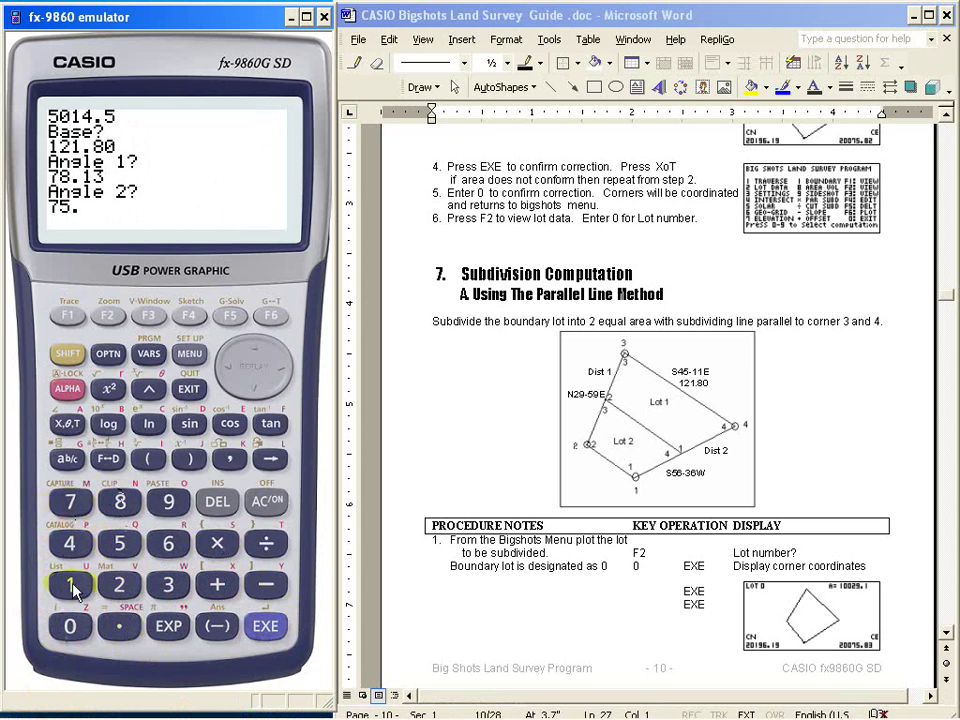
pyautogui.click(70, 584)
pyautogui.click(70, 626)
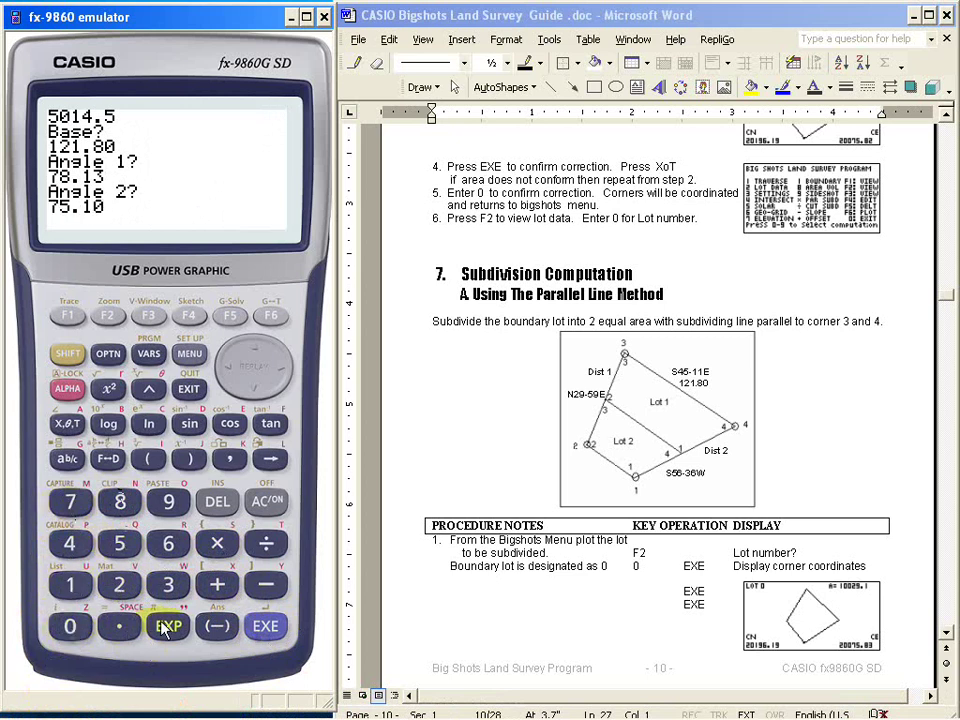
pyautogui.click(268, 628)
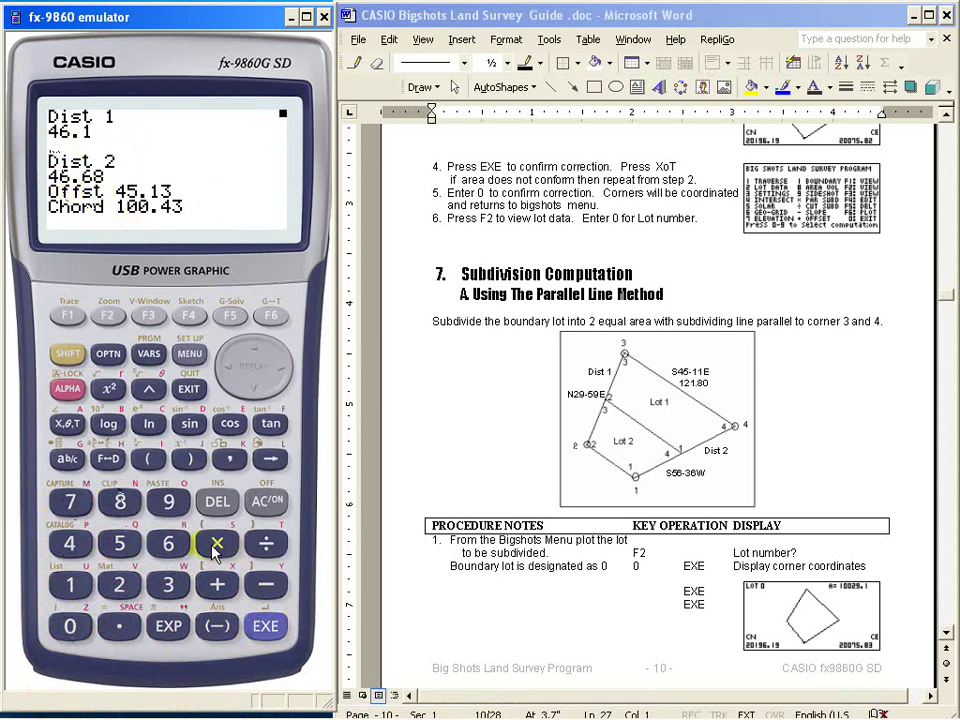
# Step: Show the second solution (offset 102.93, chord 73.07), then enter area 0 to exit
pyautogui.press('Return')
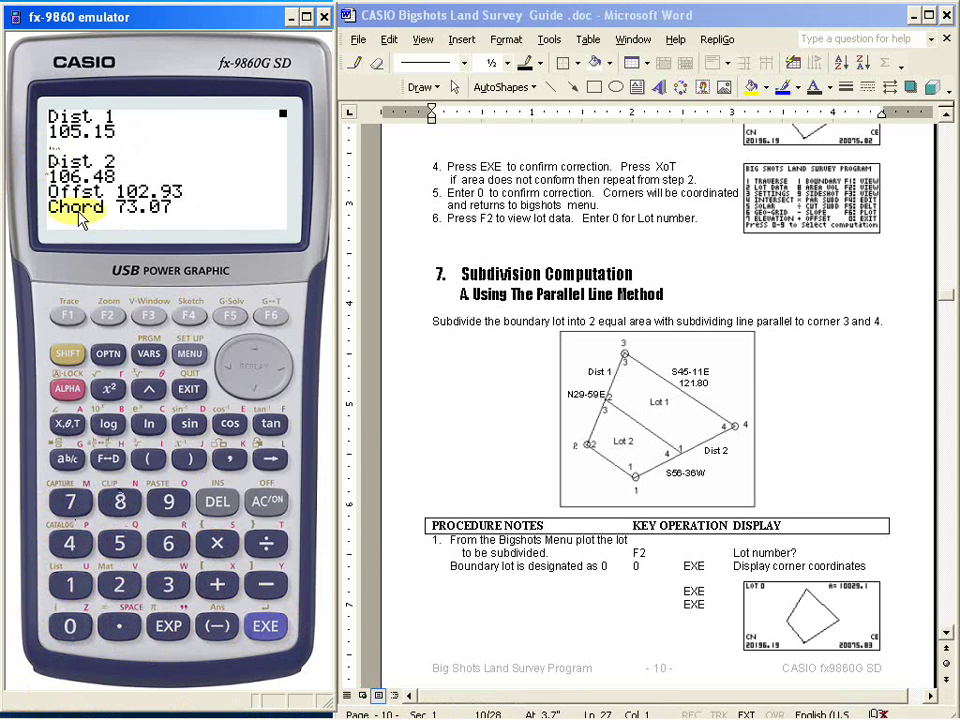
pyautogui.click(272, 630)
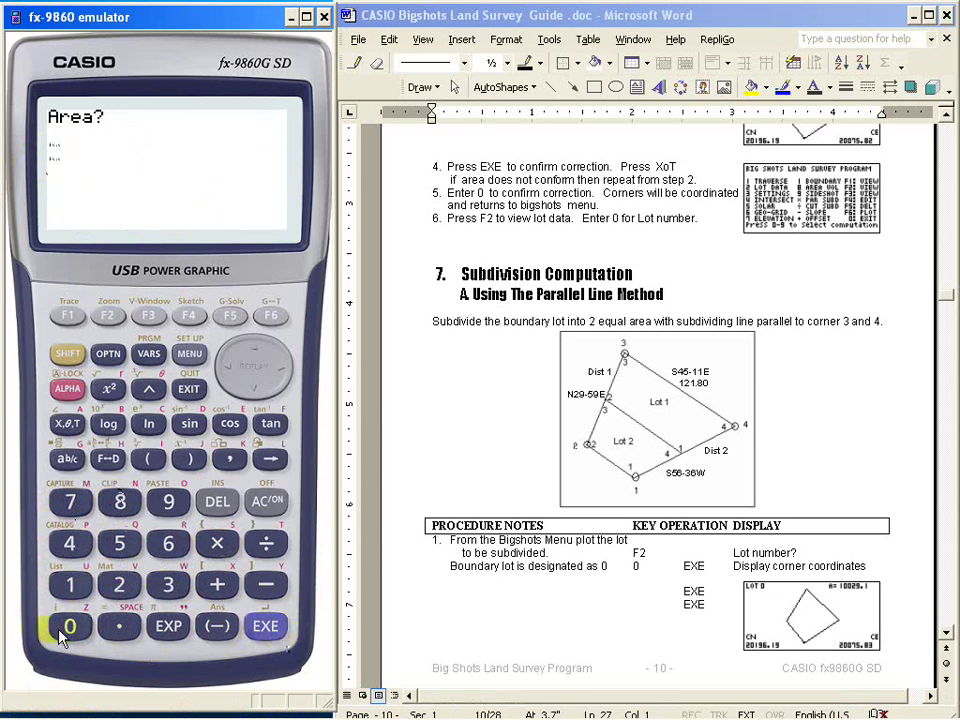
pyautogui.click(266, 627)
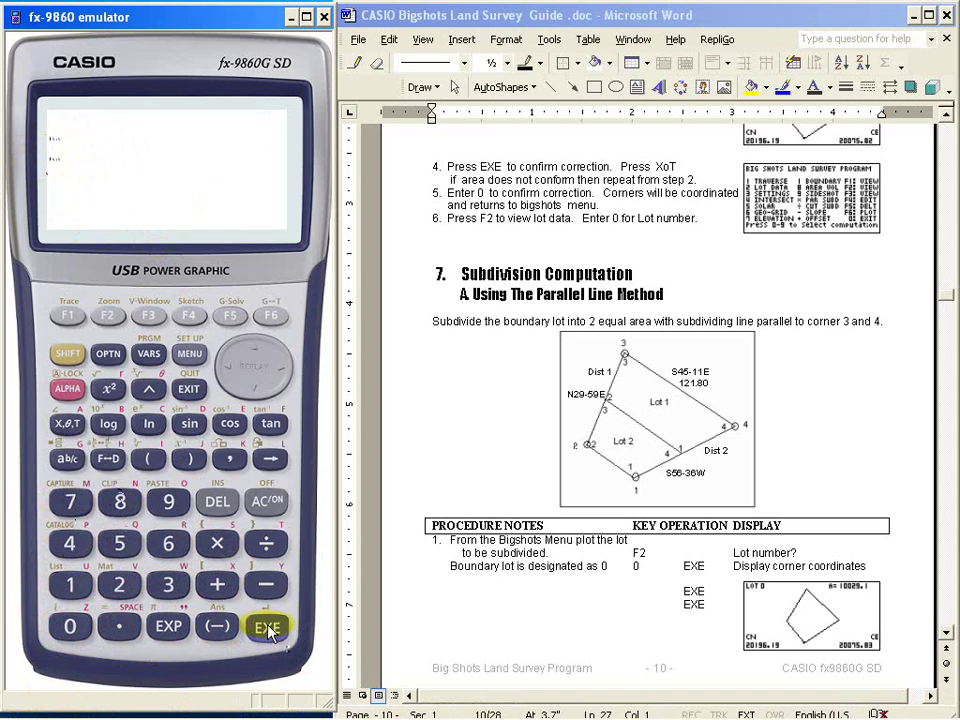